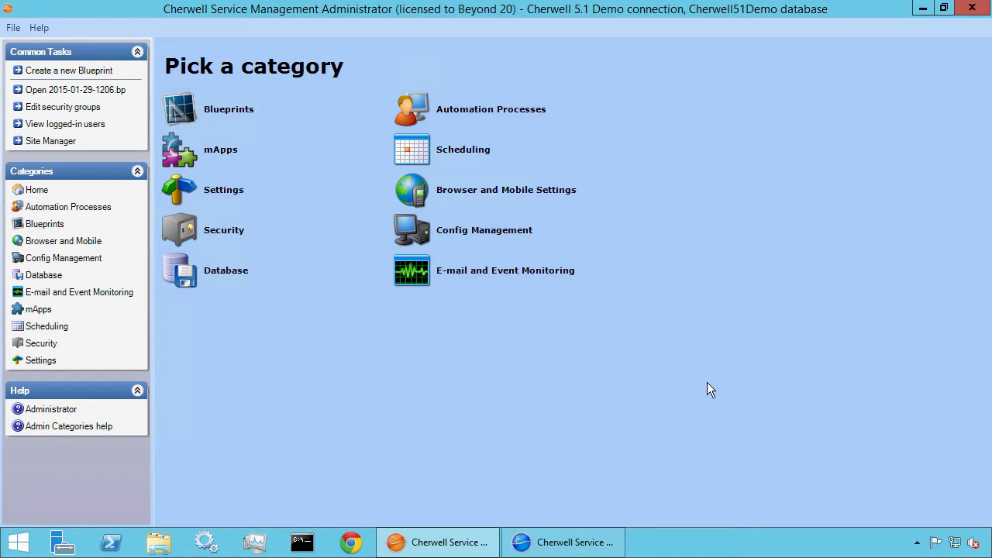
Start applying the Distribution List.mApp file from the Beyond20 mApps folder
click(38, 309)
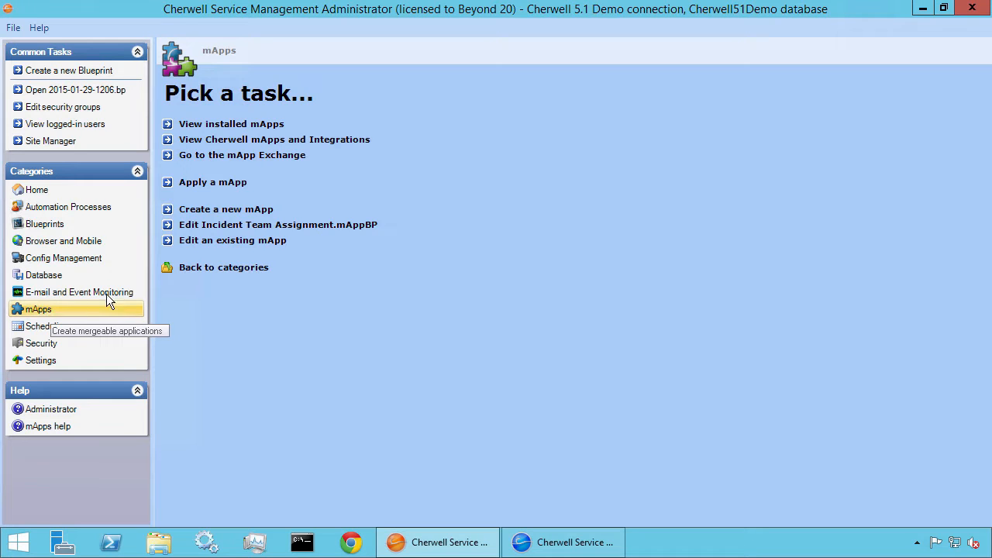
click(225, 187)
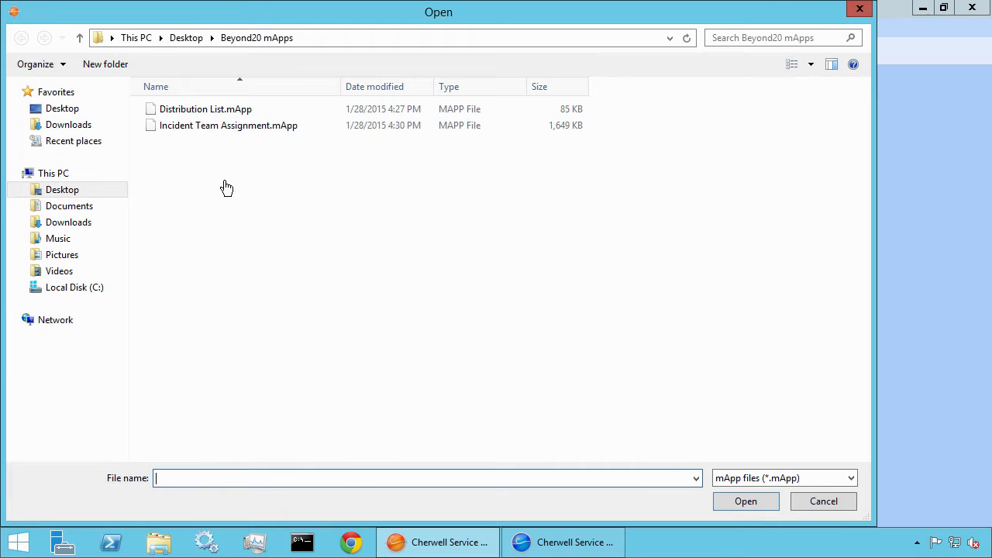
click(217, 114)
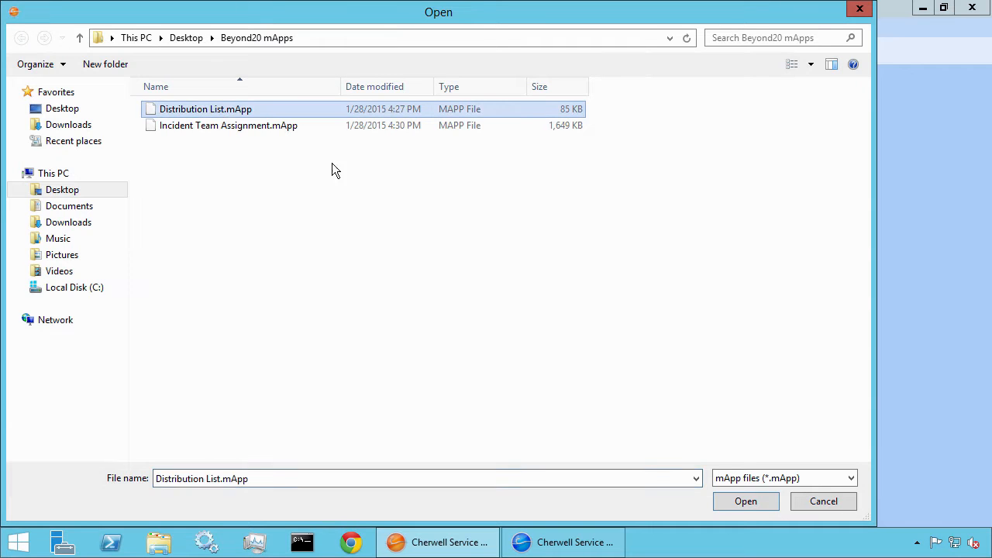
click(740, 499)
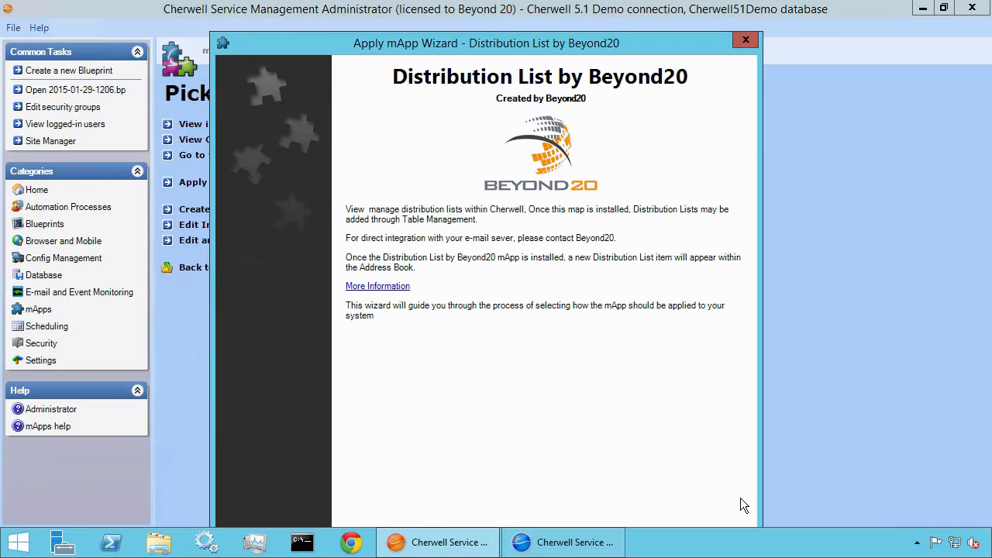
mouse_move(618, 35)
mouse_down()
mouse_move(616, 124)
mouse_move(605, 38)
mouse_up()
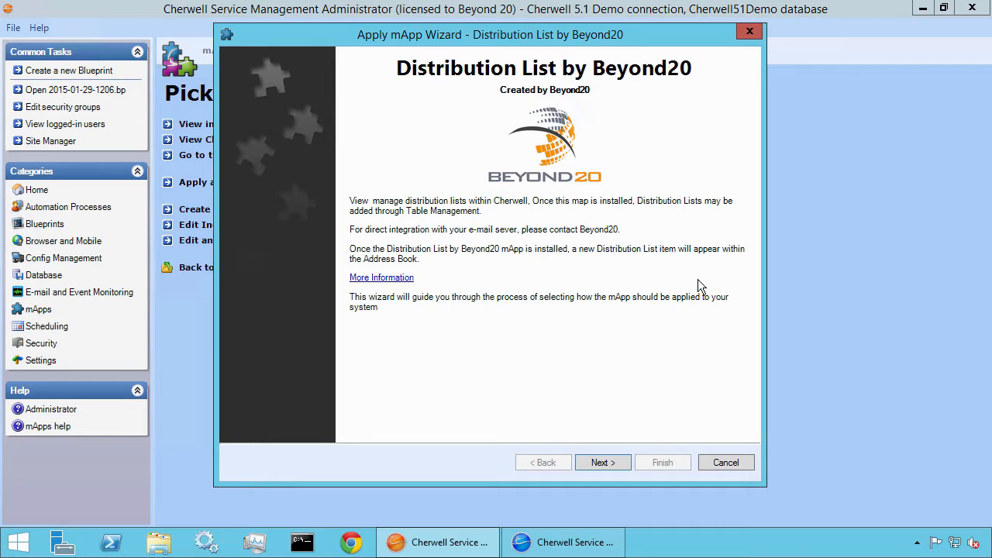
Accept the mApp terms, with the merge making reasonable decisions but asking if unsure and creating a new Distribution List object
click(606, 466)
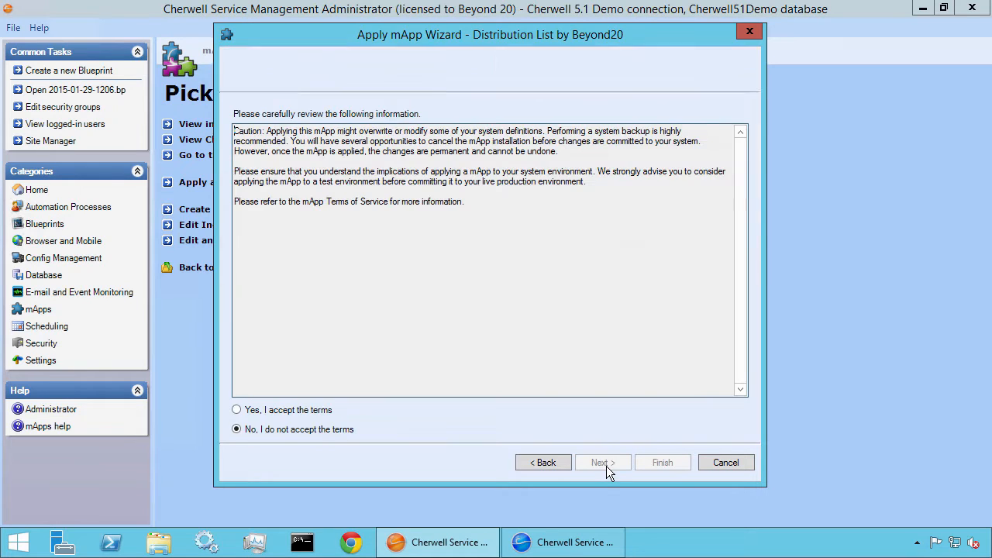
click(330, 410)
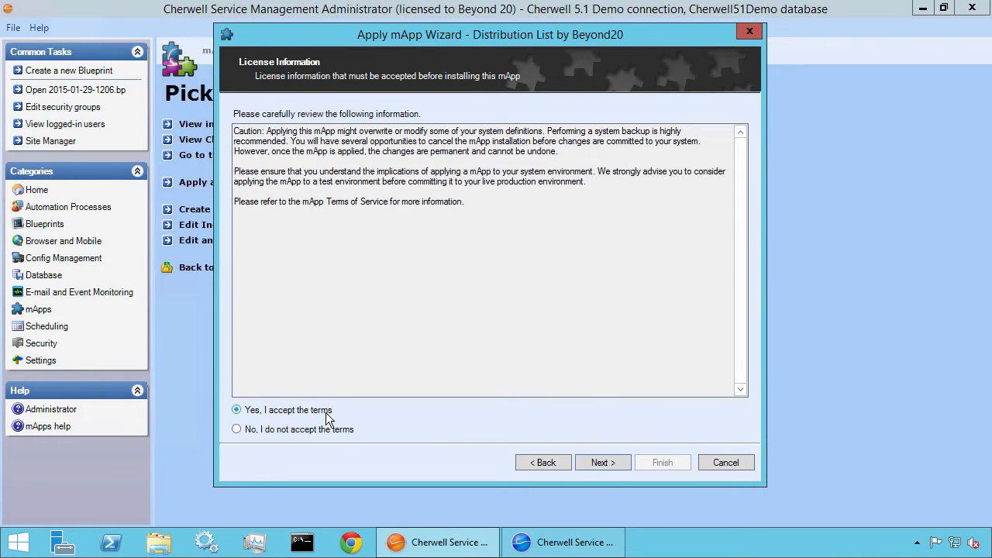
click(599, 462)
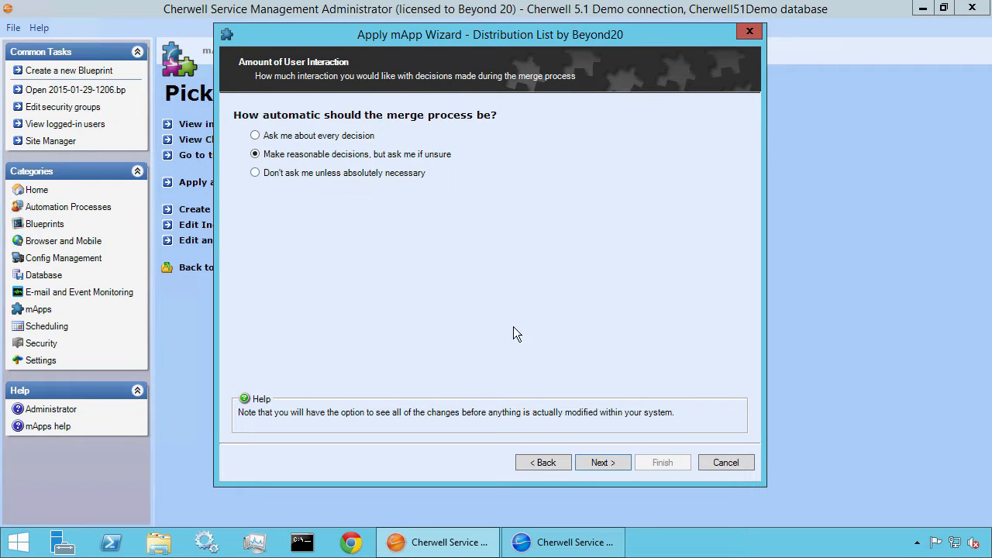
click(597, 463)
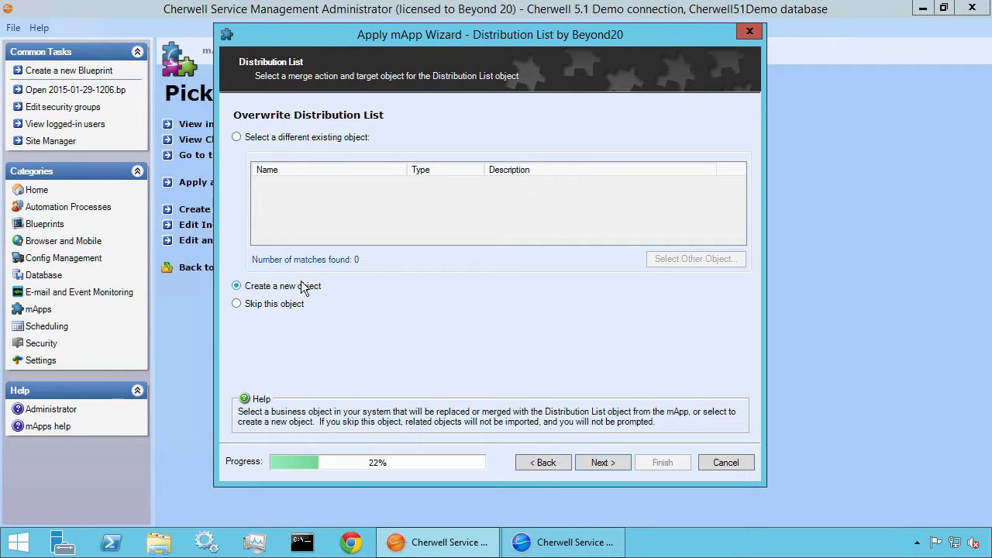
click(598, 462)
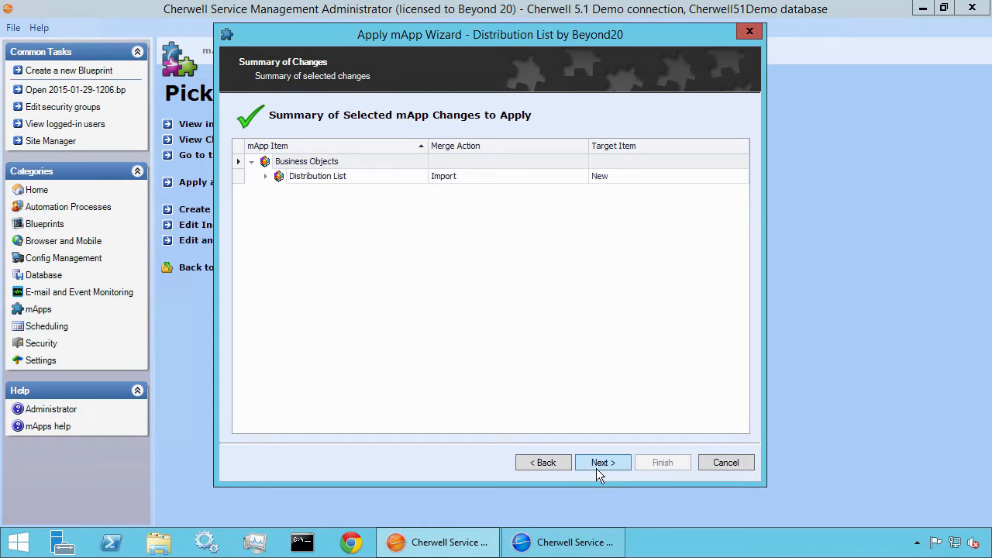
Review the Distribution List's fields in the summary of changes and finish the merge with a Blueprint opened for previewing the changes
click(265, 177)
click(279, 190)
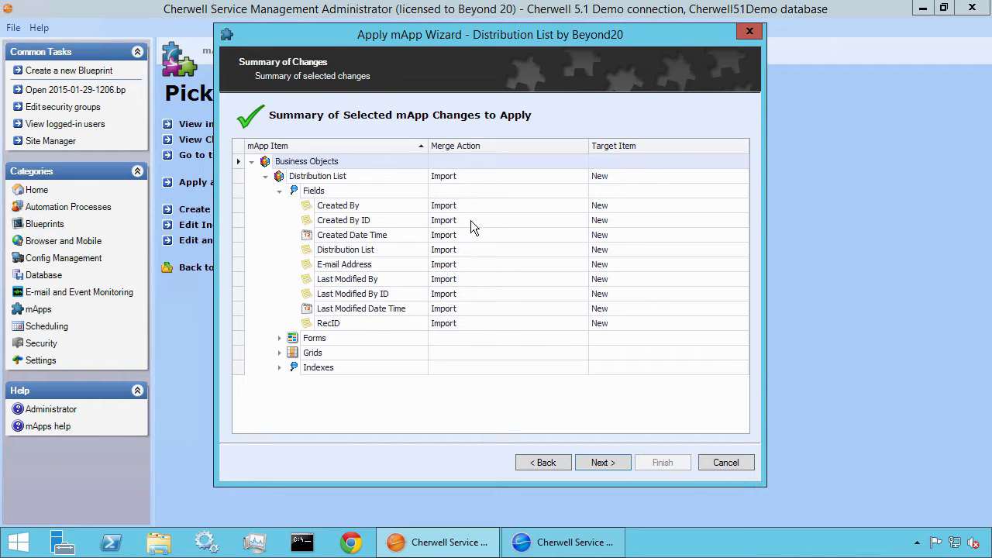
click(594, 462)
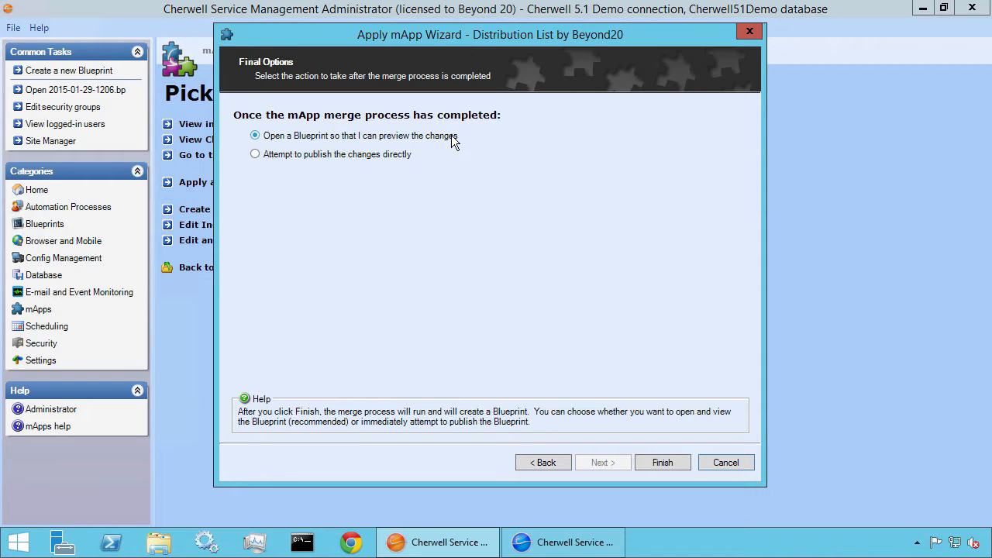
click(650, 458)
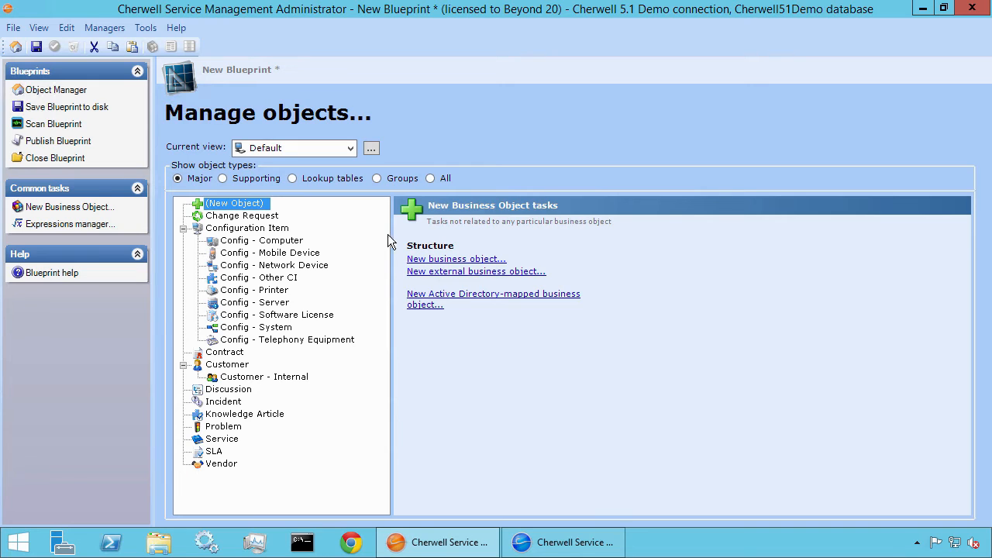
Show the lookup tables in the Blueprint and select the Distribution List object
click(356, 183)
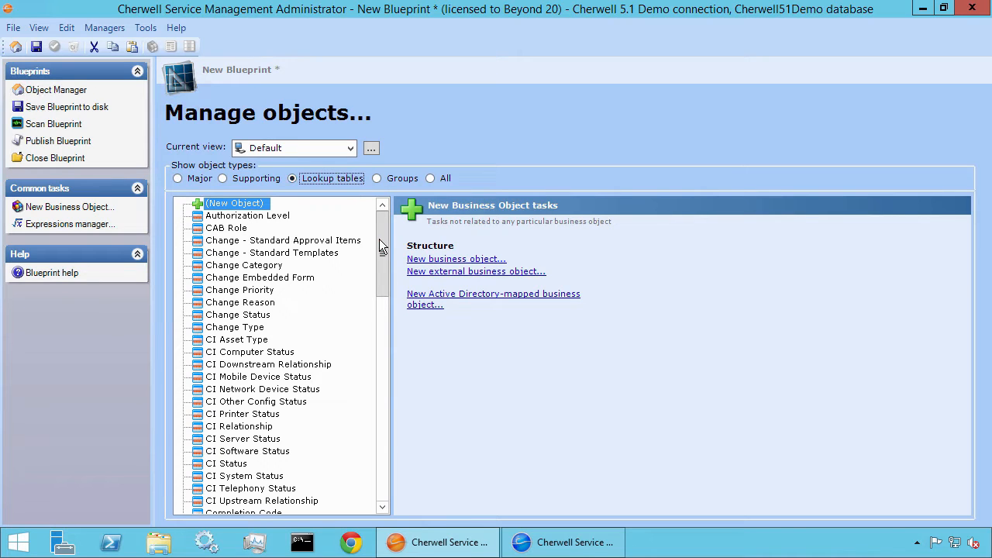
drag(380, 241, 382, 275)
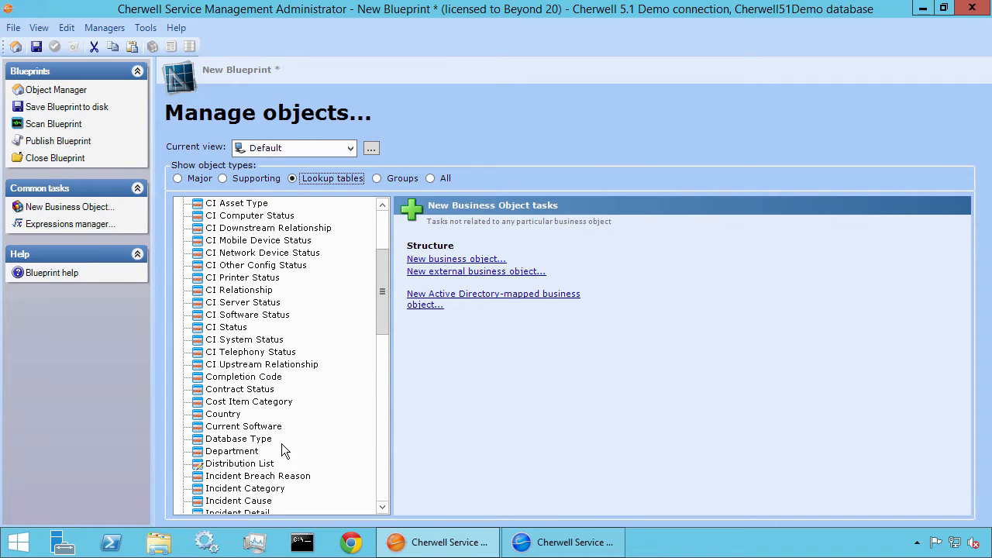
click(266, 465)
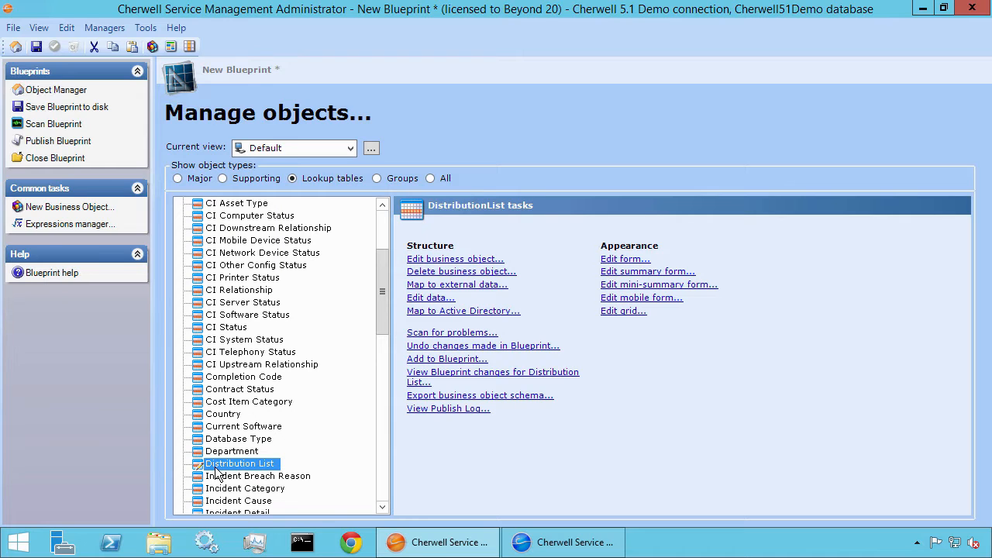
Publish the Blueprint, saving it as Distribution List BP in the Beyond20 mApps folder
click(86, 147)
click(513, 403)
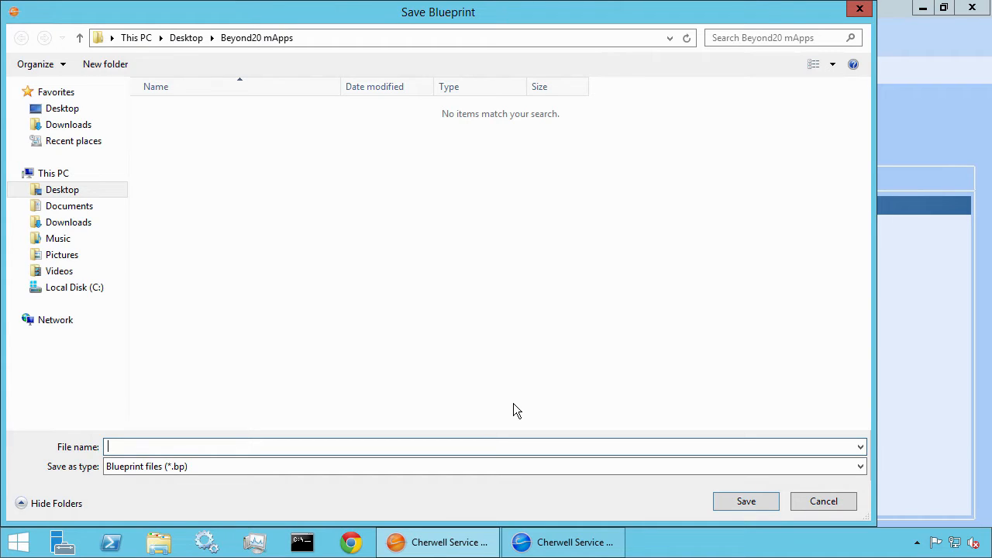
text(Distribution L)
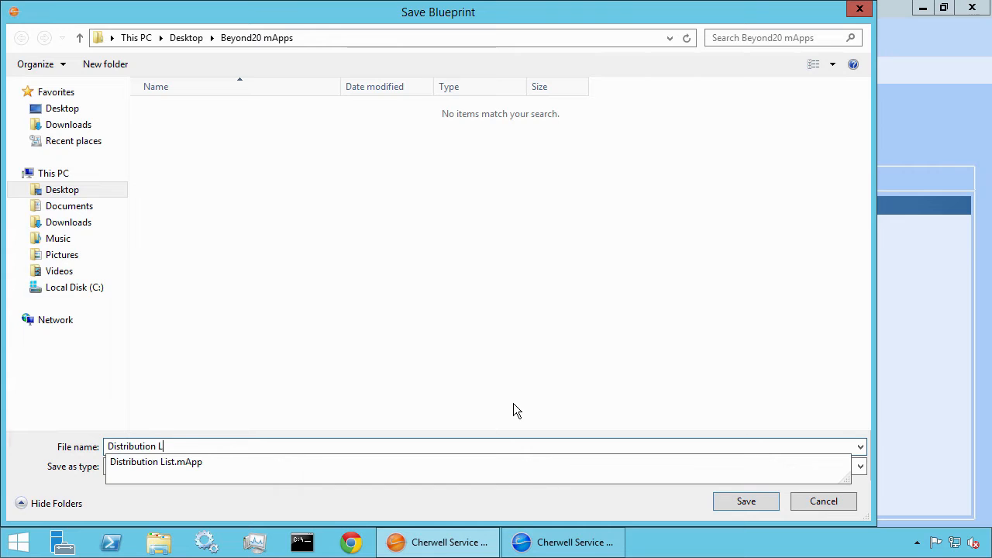
text(ist BP)
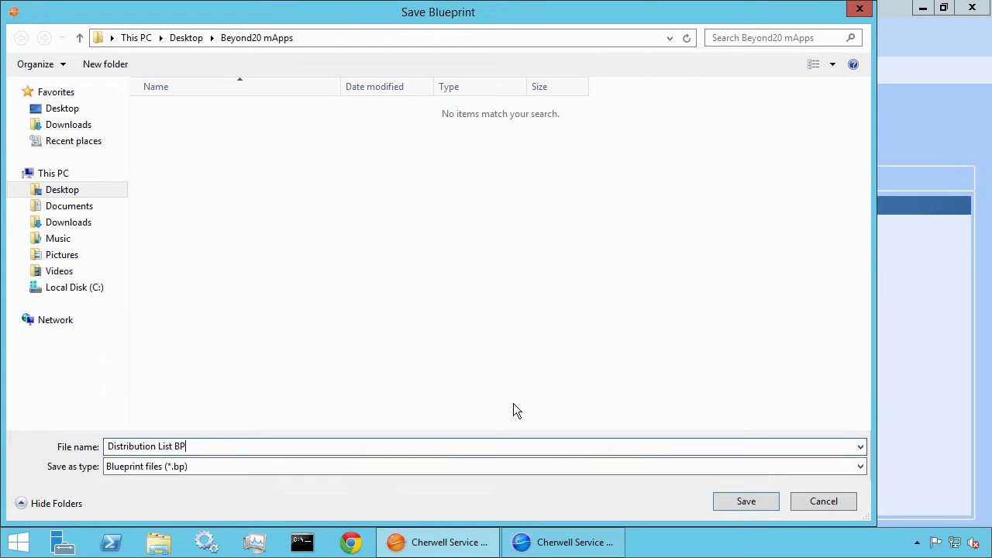
key(Return)
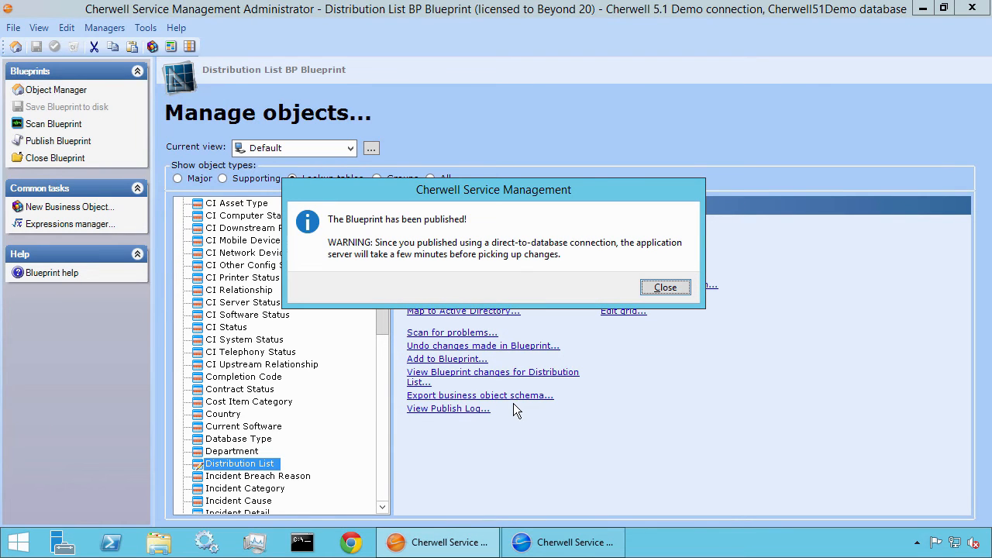
click(665, 287)
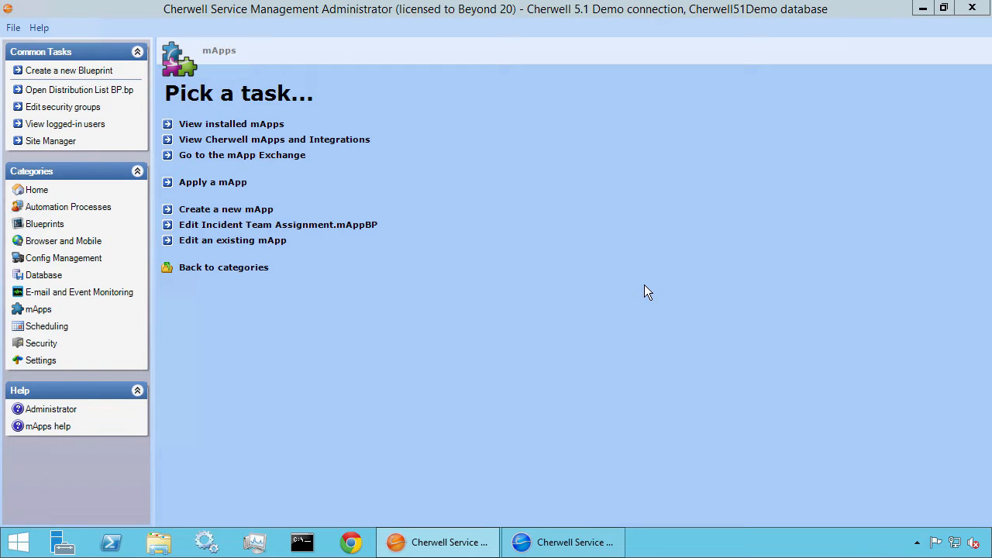
Switch to Cherwell Service Management and reload its definitions
click(575, 542)
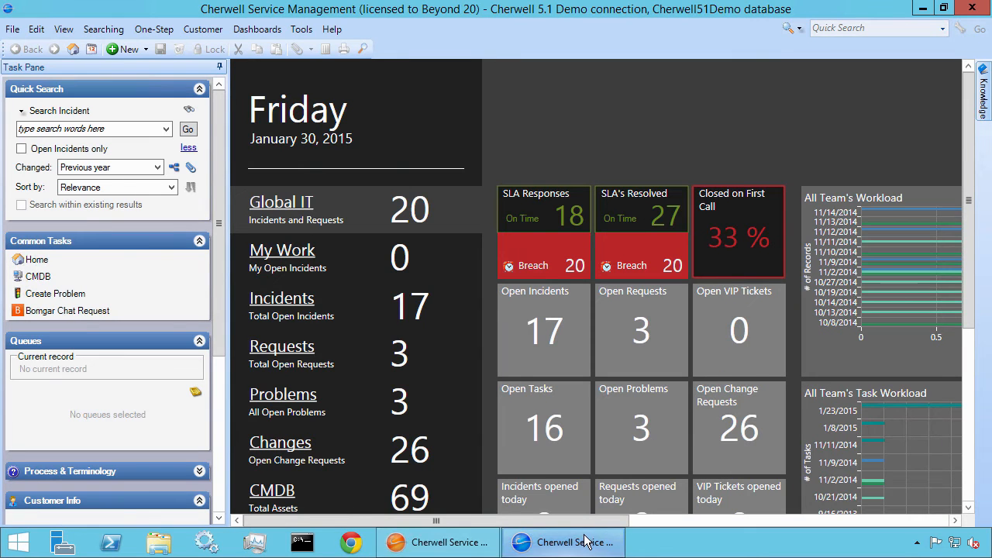
click(338, 32)
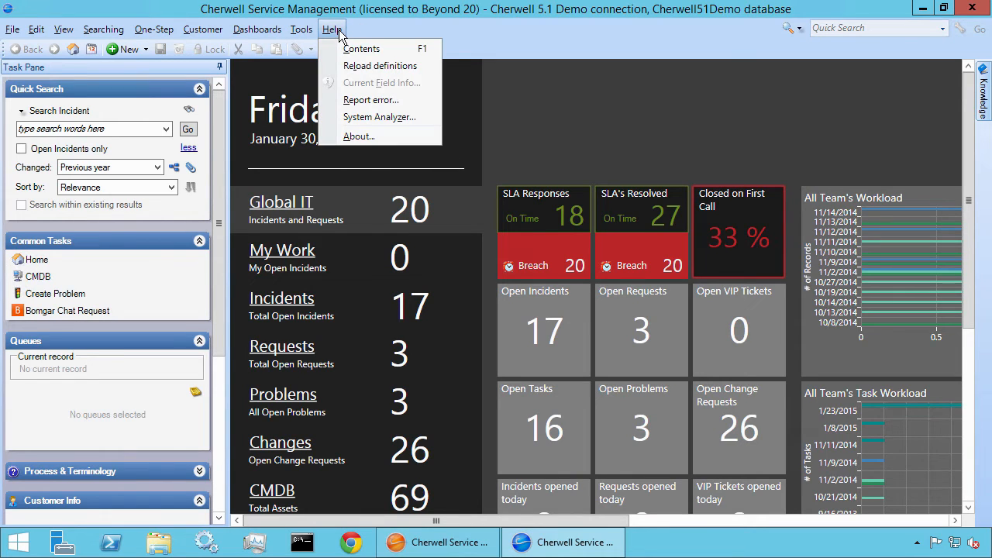
click(349, 69)
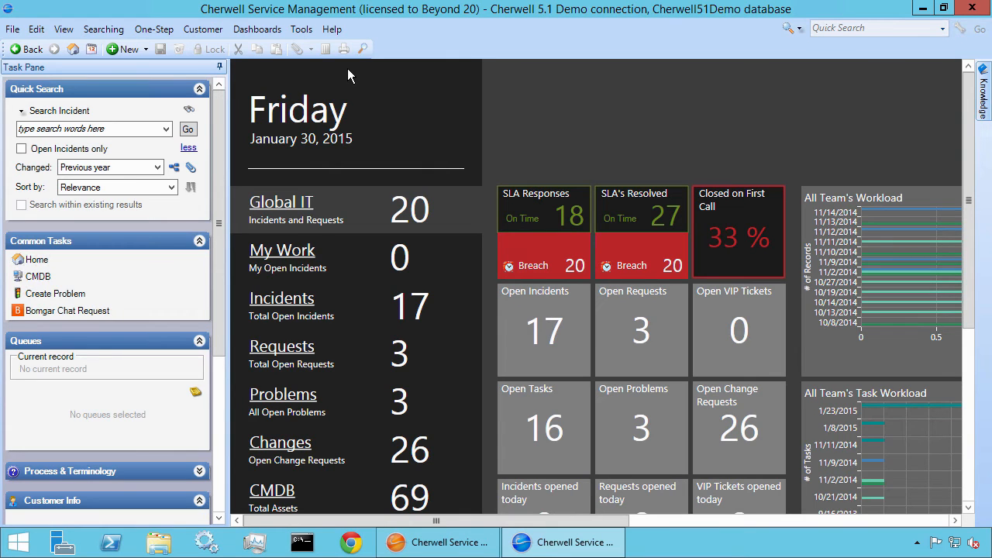
click(312, 33)
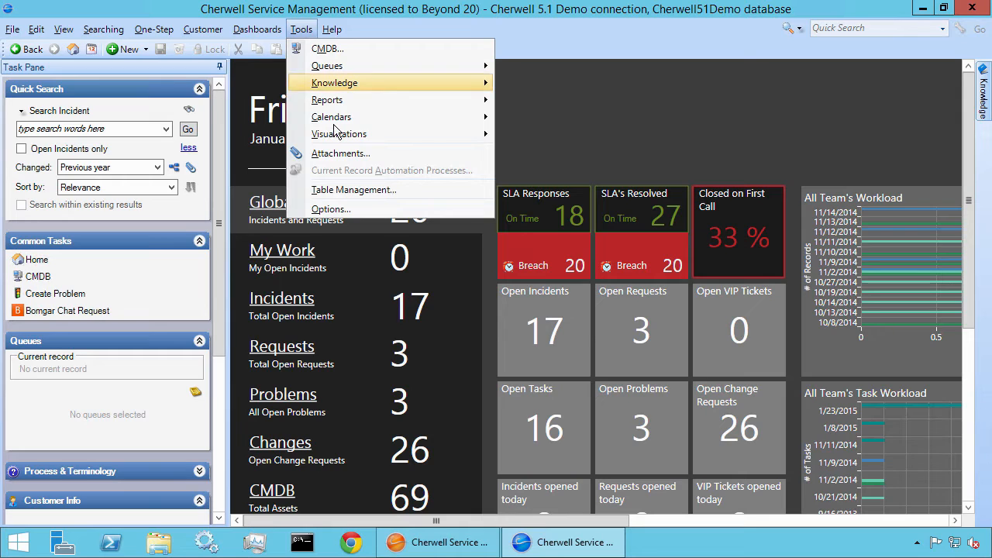
click(308, 33)
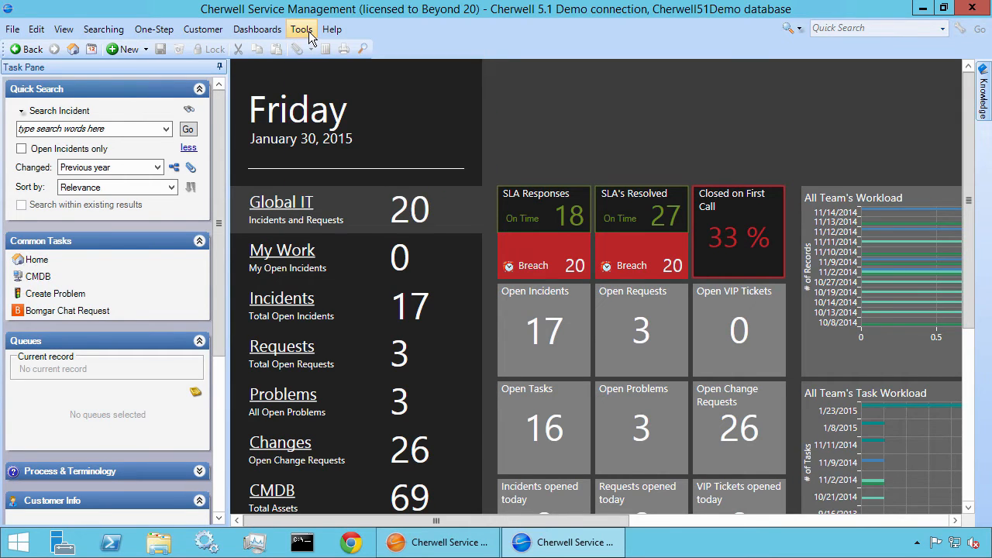
Create a new e-mail message and show the Distribution List entries in the recipient address book
click(16, 31)
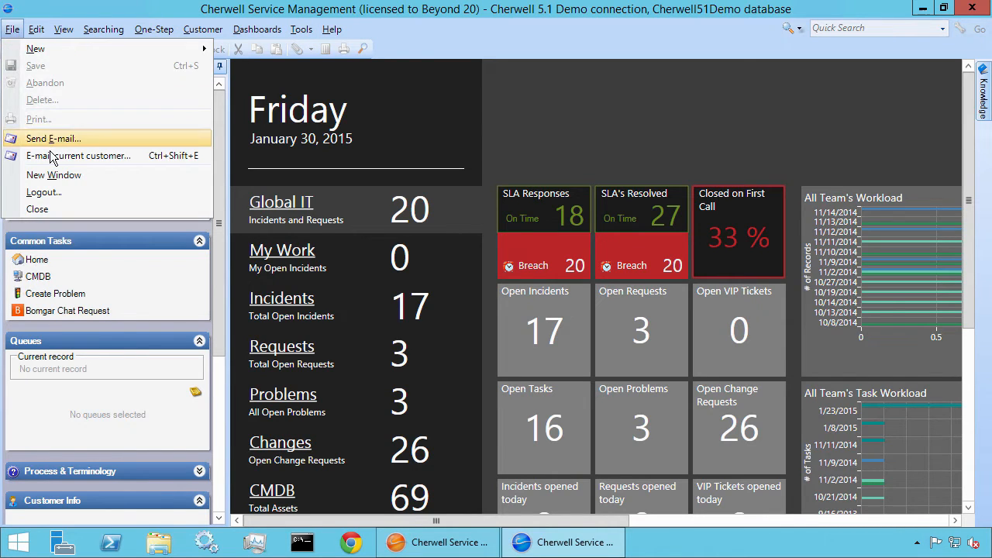
click(75, 141)
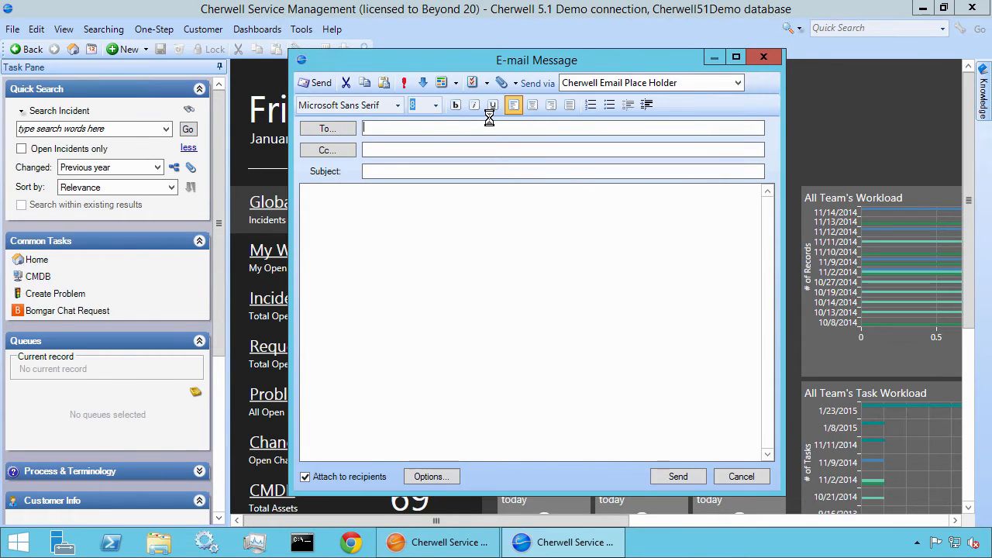
click(347, 132)
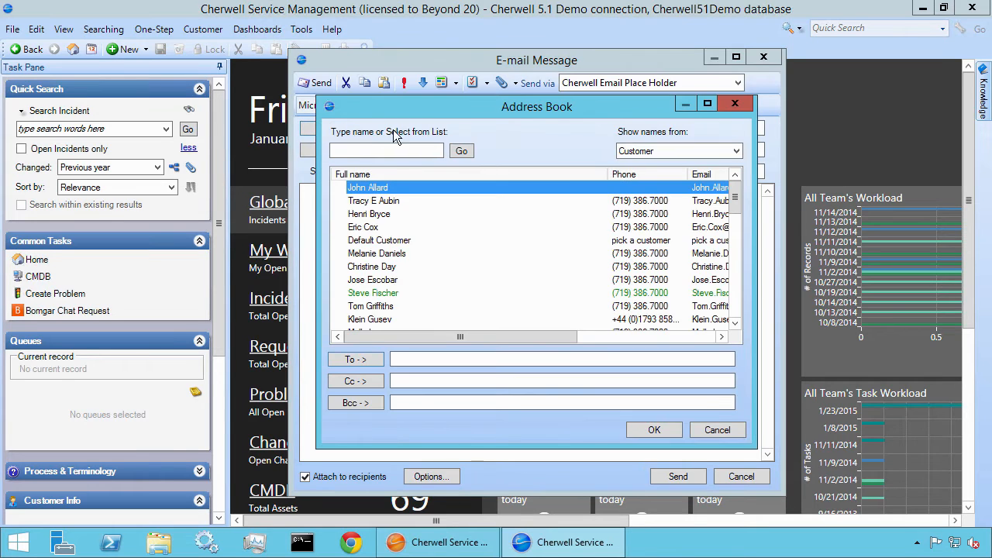
click(624, 151)
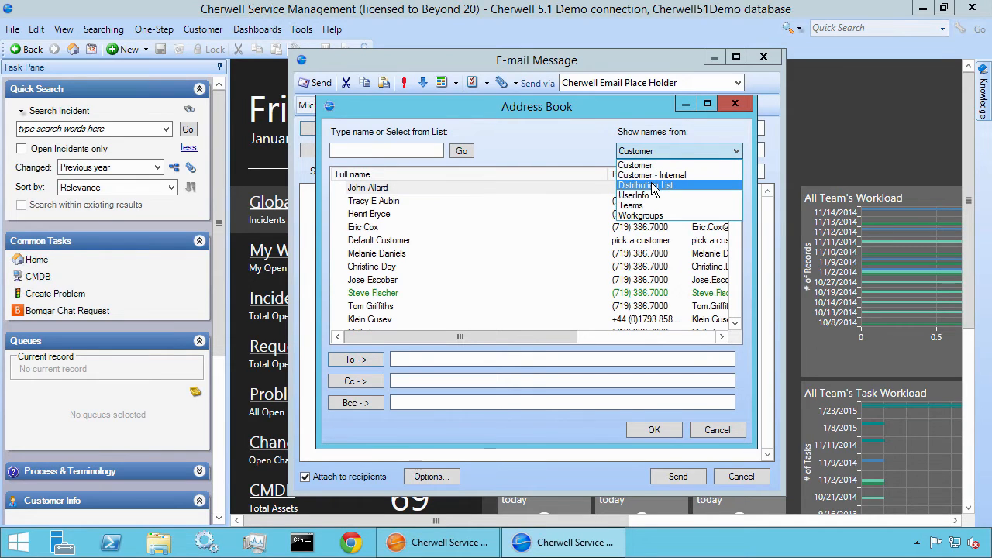
click(677, 188)
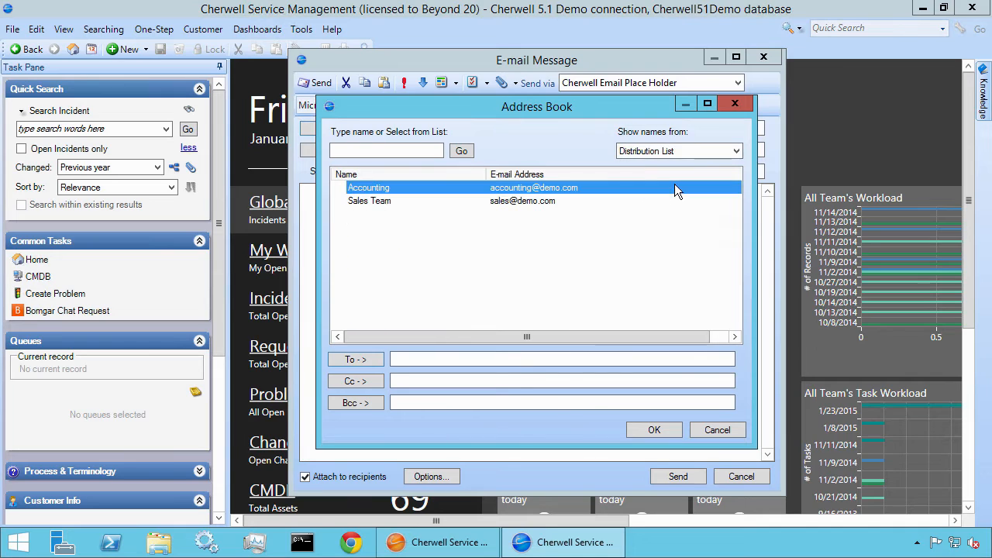
Add the Sales Team list as the To recipient and the Accounting list as the Cc recipient of the e-mail
click(497, 201)
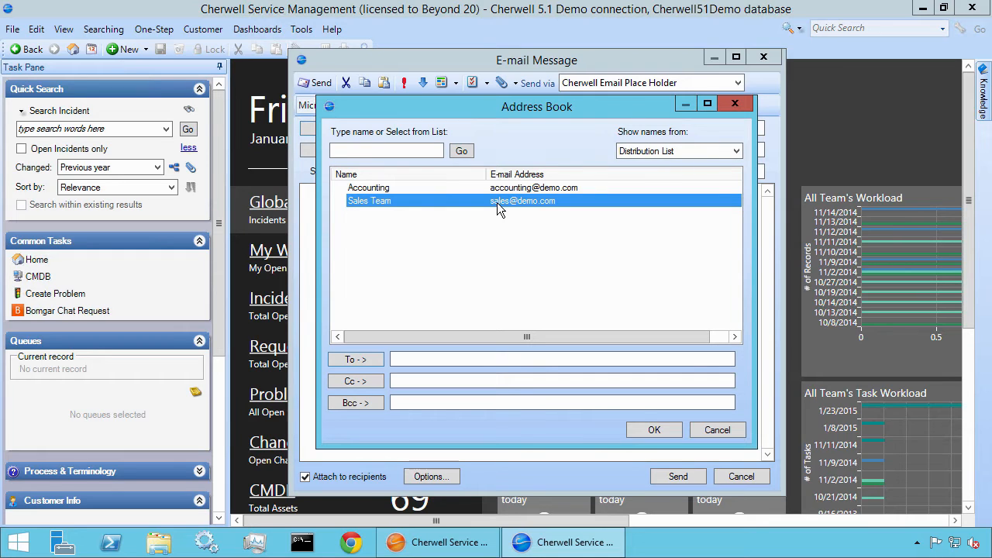
click(365, 358)
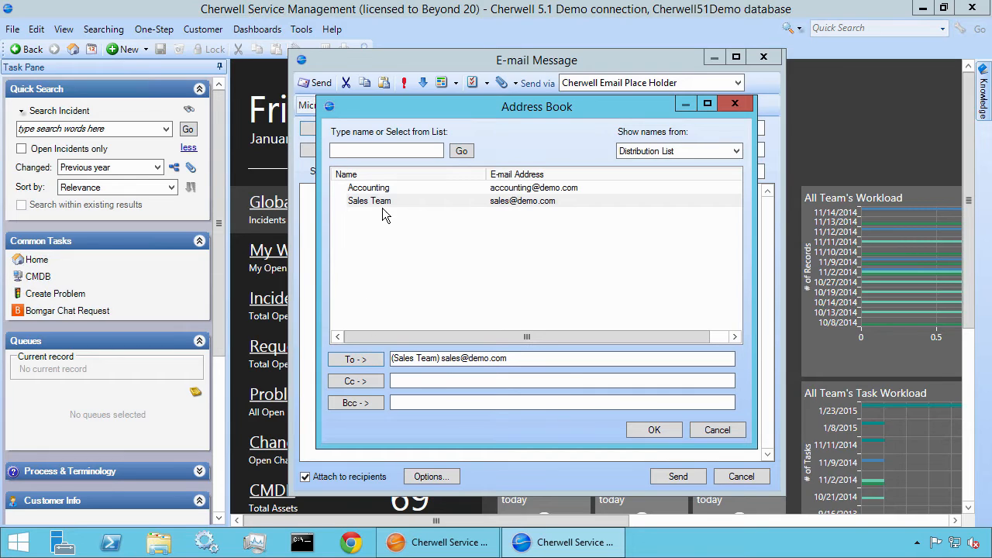
click(382, 191)
click(370, 381)
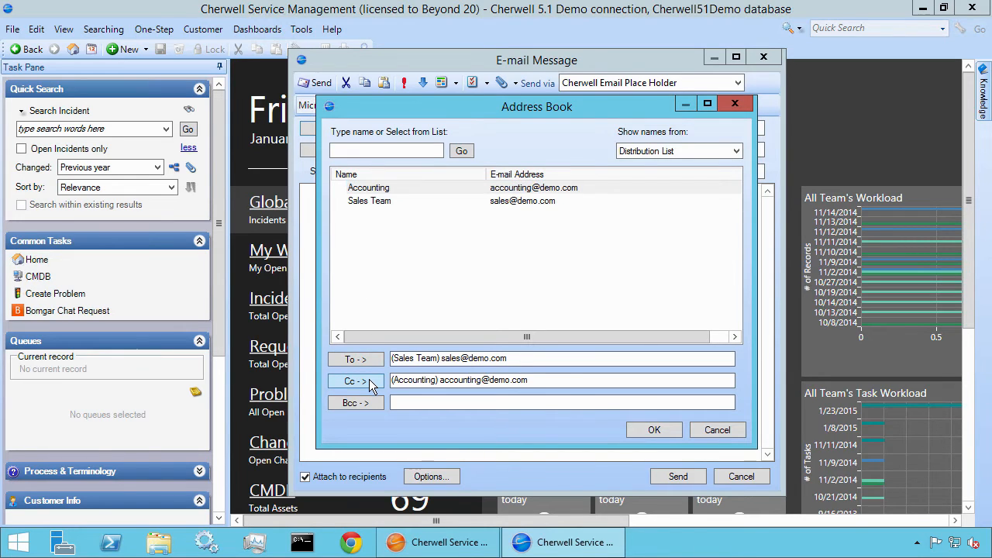
click(676, 434)
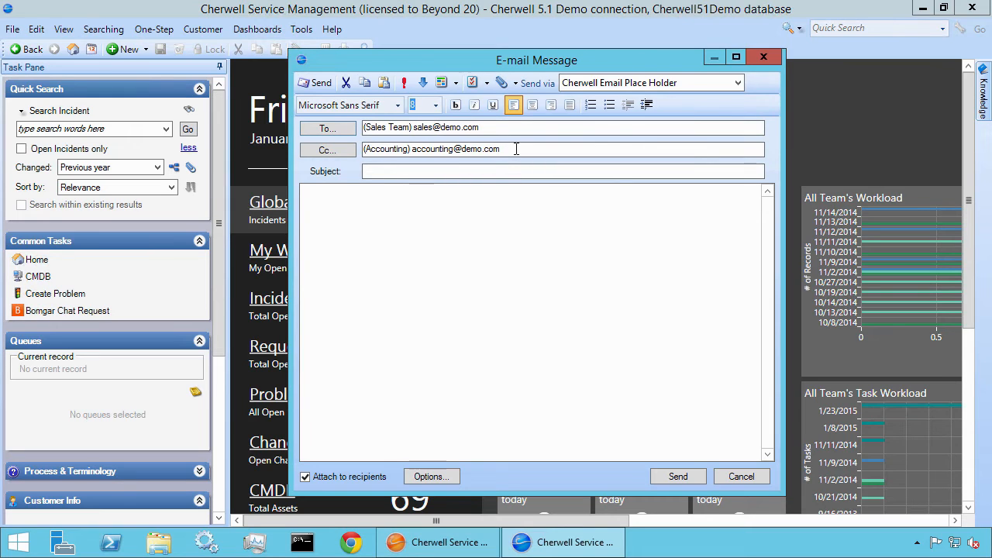
Close the e-mail message addressed to the Sales Team and Accounting lists without sending it
drag(514, 148, 357, 149)
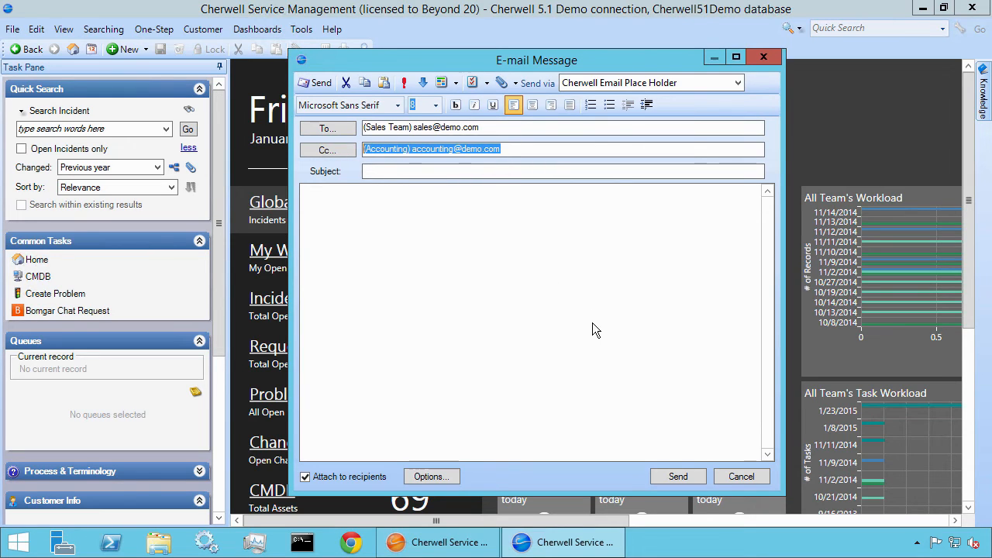
click(564, 171)
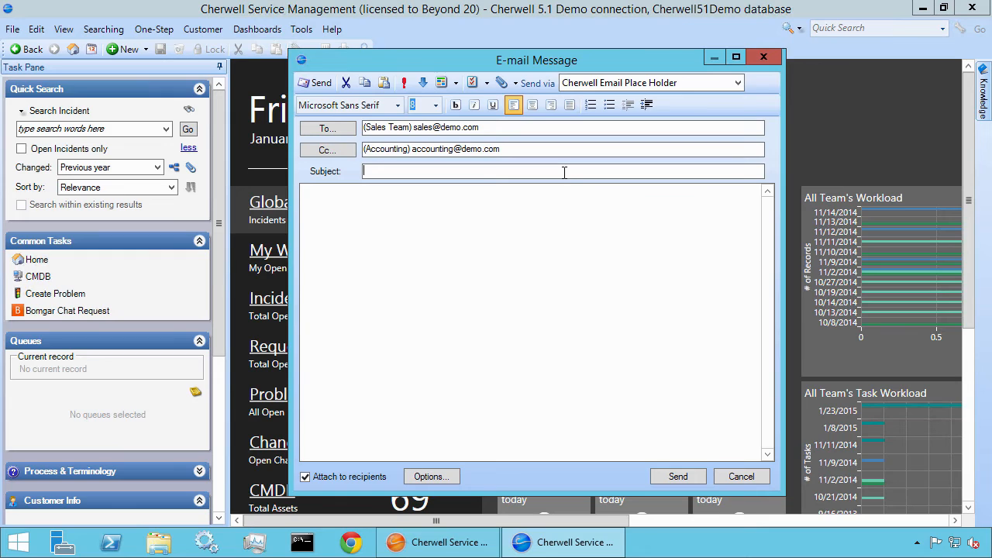
click(763, 59)
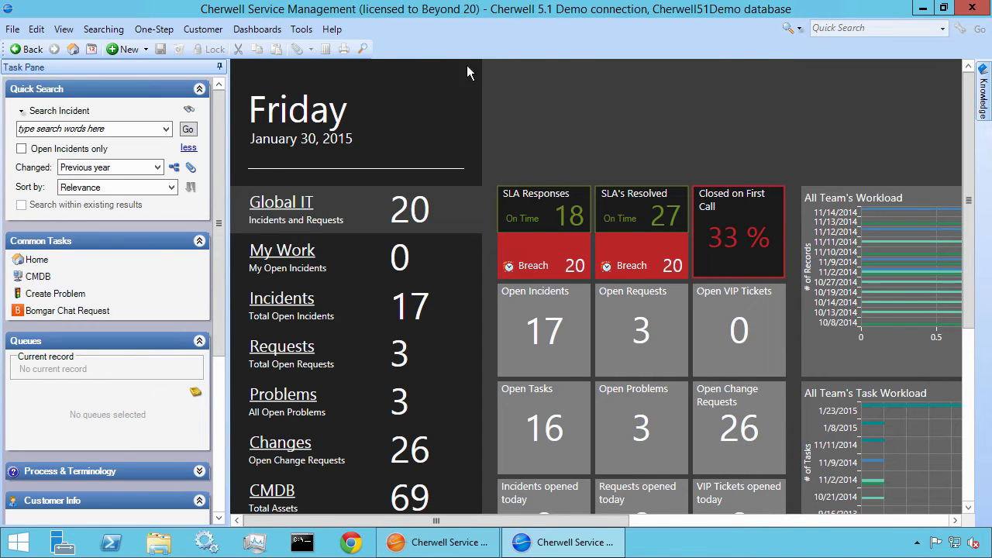
Show the Distribution List table in Table Management and open its Accounting record
click(302, 29)
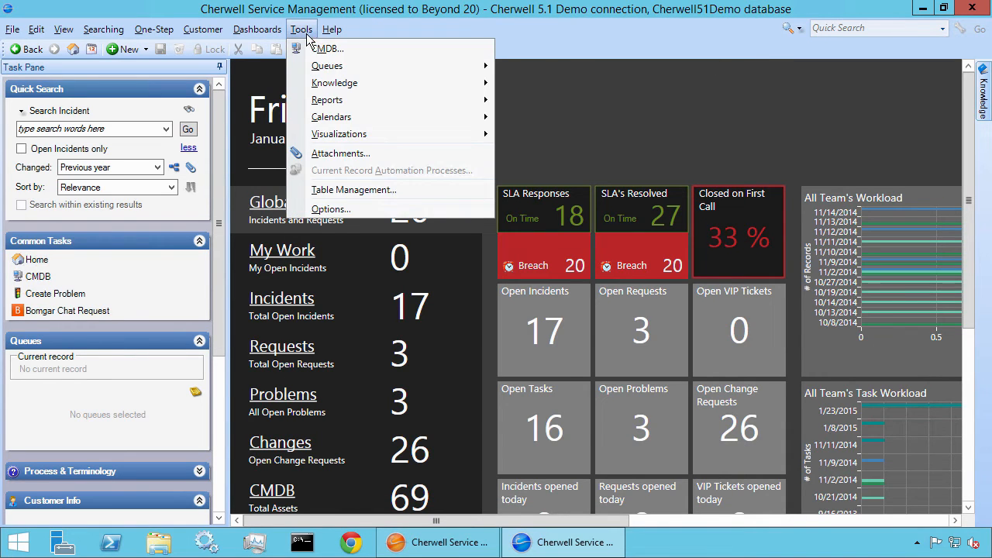
click(346, 190)
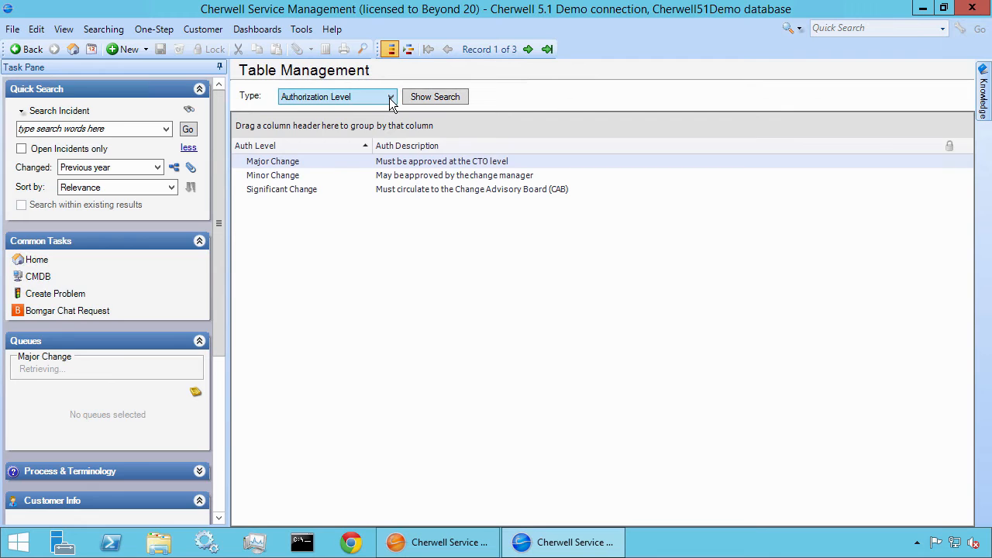
click(391, 98)
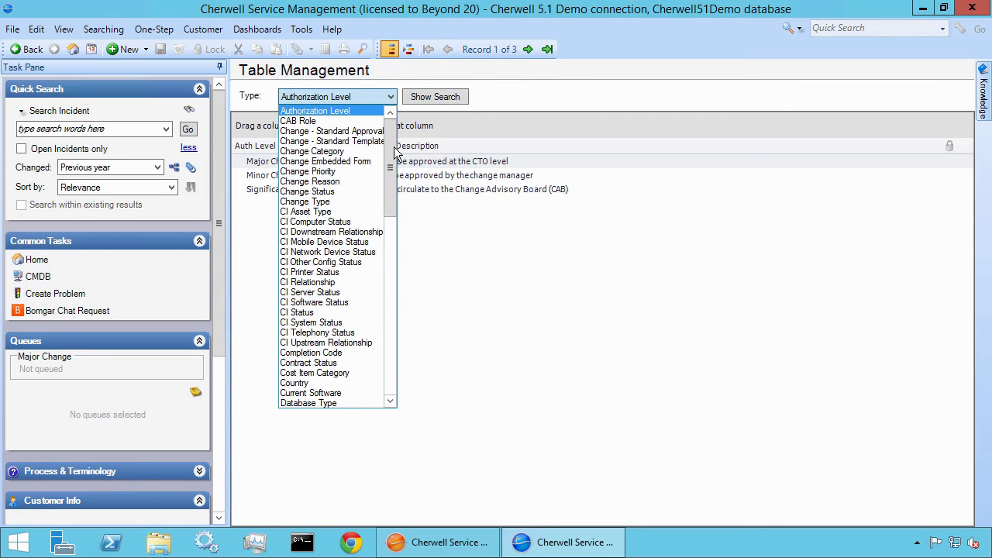
scroll(391, 155, down, 4)
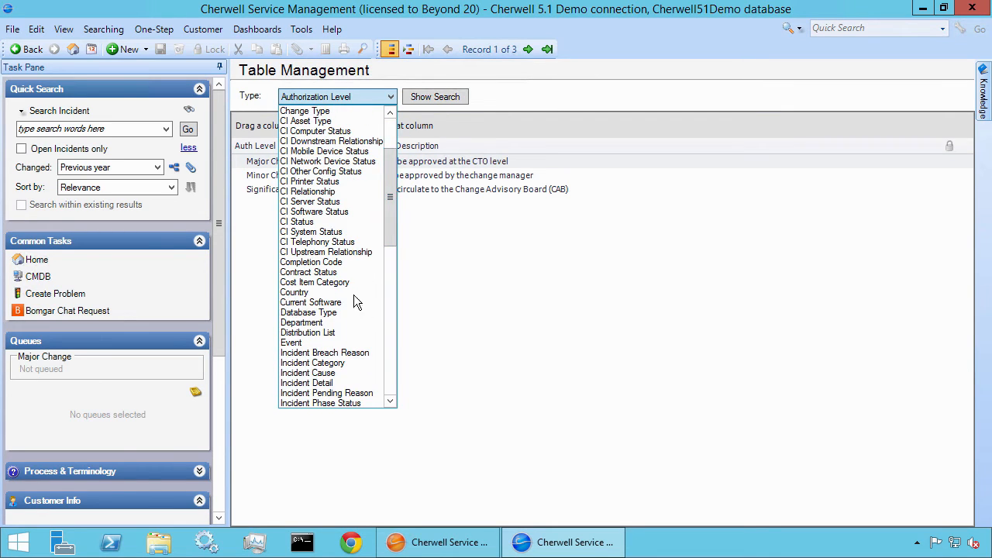
click(340, 333)
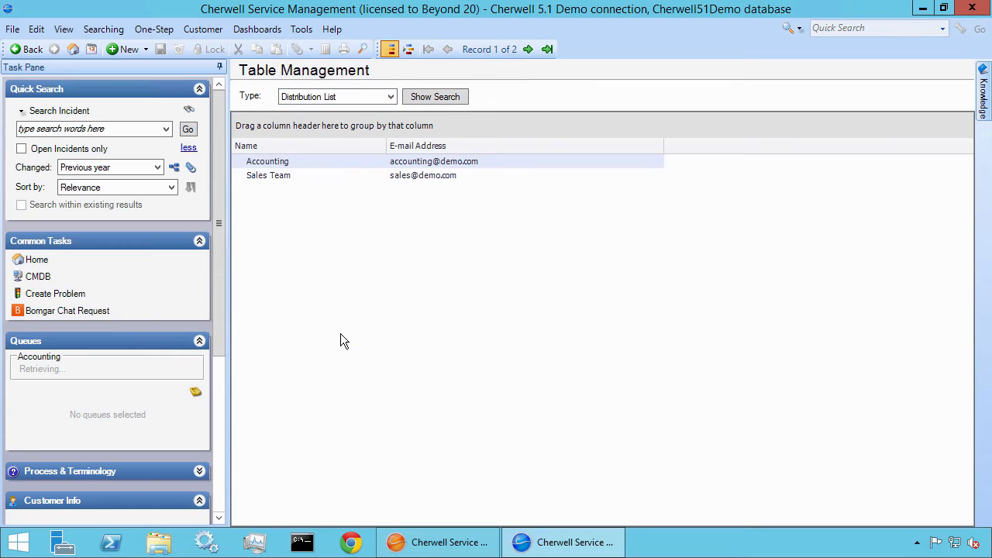
double_click(327, 161)
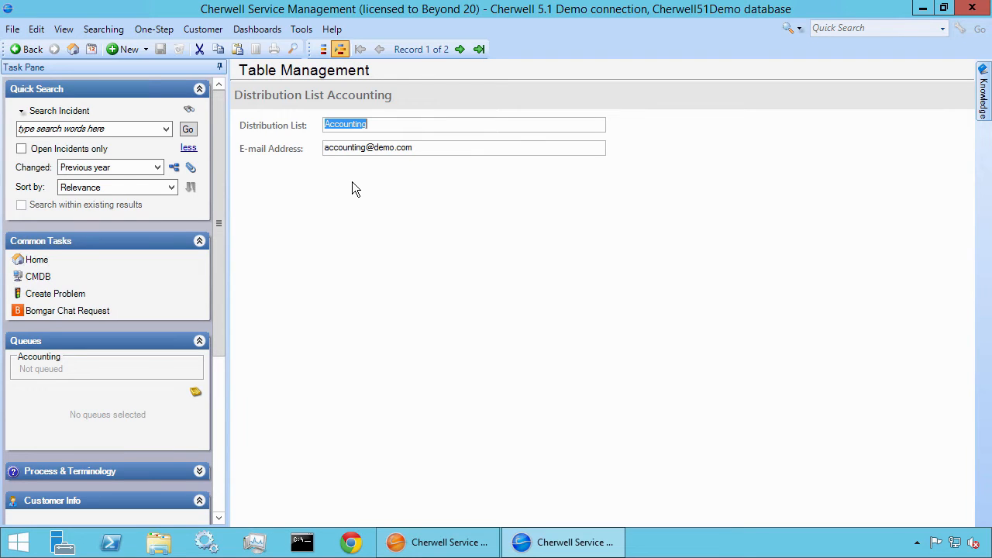
Create a new distribution list record named HR and fill in its e-mail address
click(130, 49)
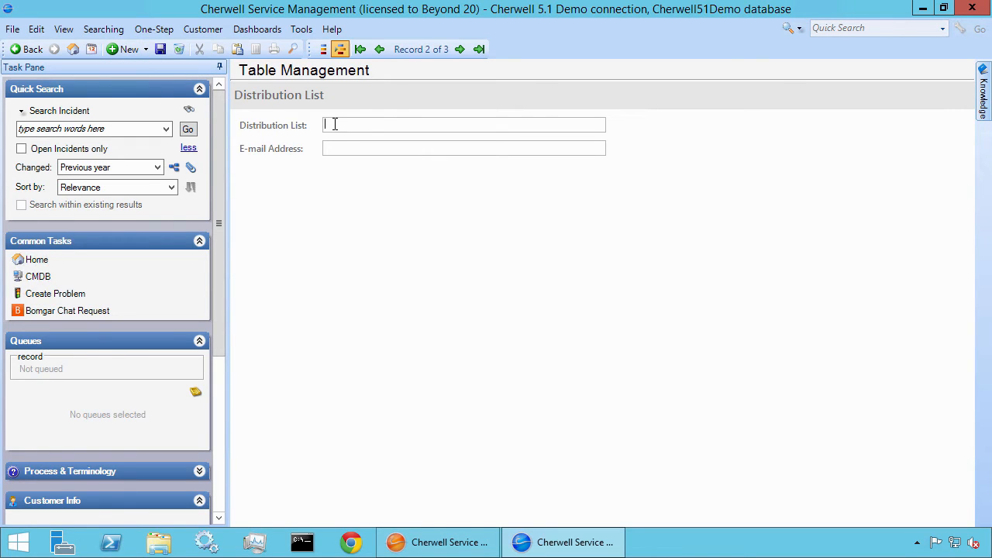
text(HR)
key(Tab)
text(hr@demo.com)
Start a new e-mail message and add HR from the Distribution List address book as its To recipient
click(8, 32)
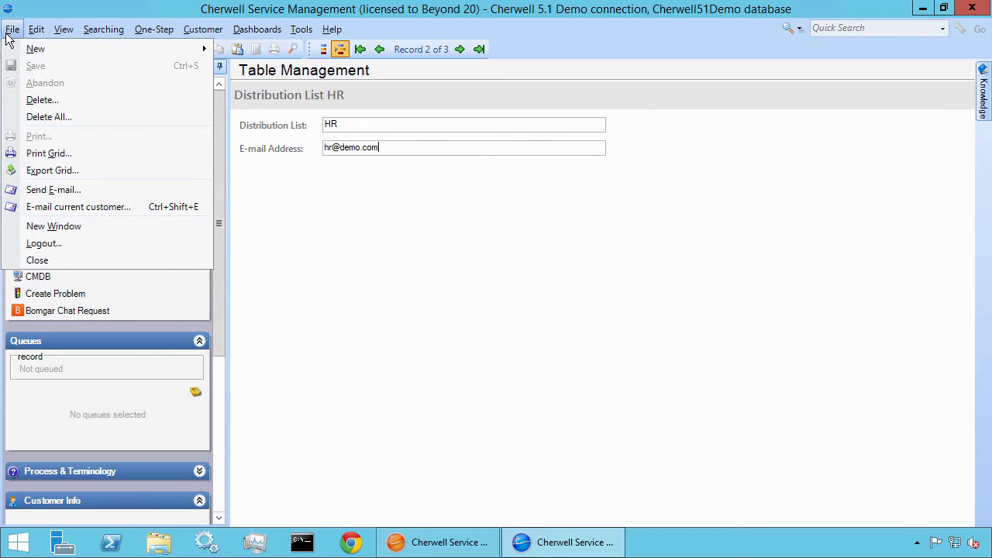
click(68, 192)
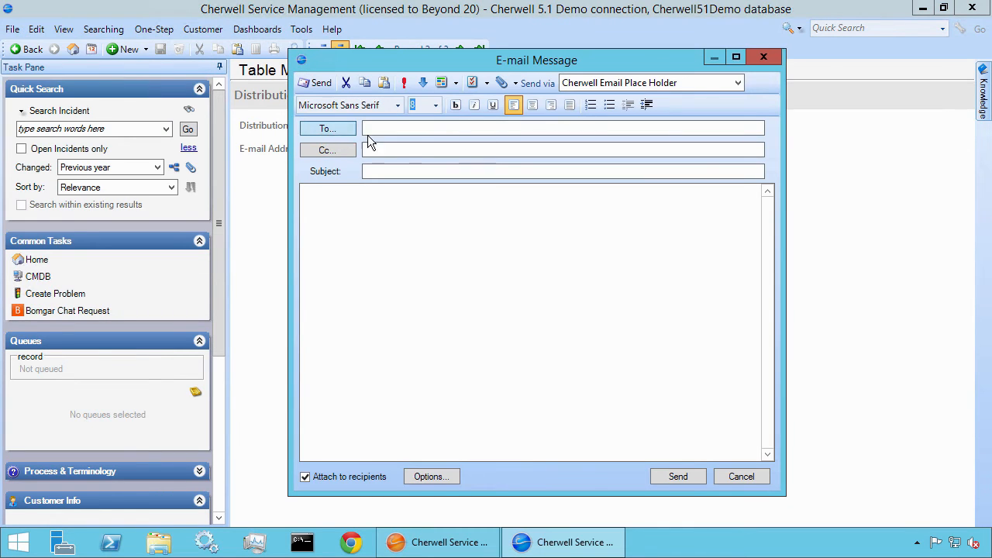
click(325, 128)
click(624, 153)
click(641, 181)
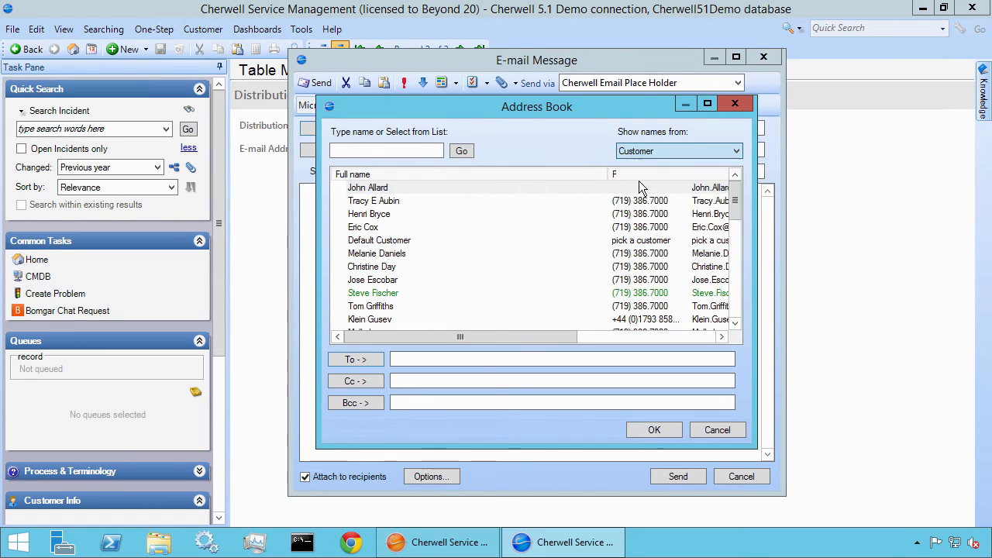
click(378, 203)
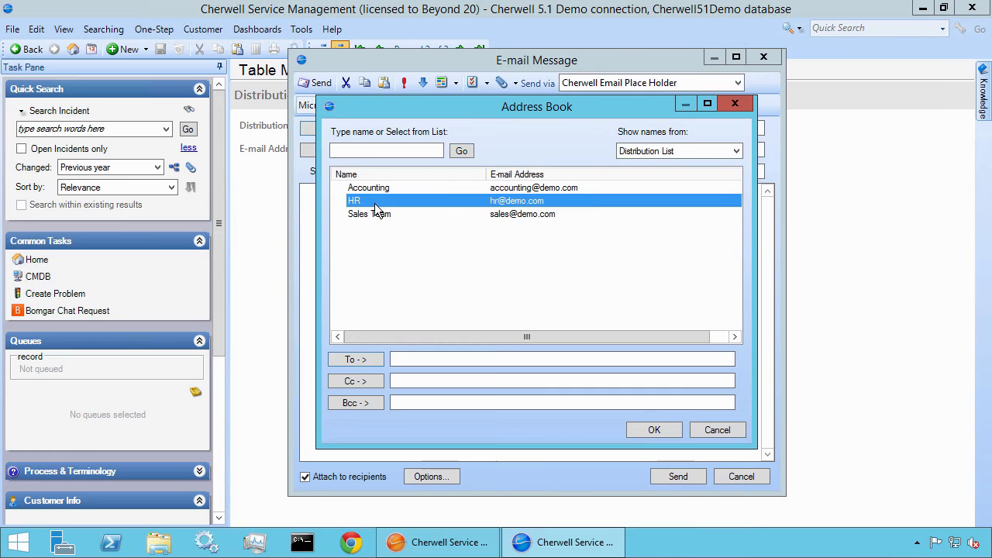
click(375, 360)
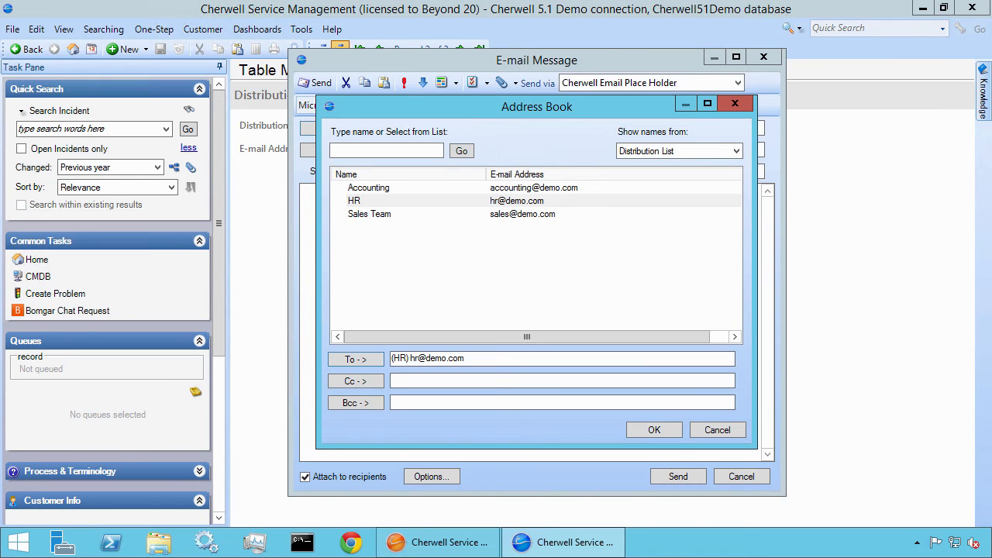
Switch to Cherwell Service Management Administrator and show the Database tasks
click(431, 540)
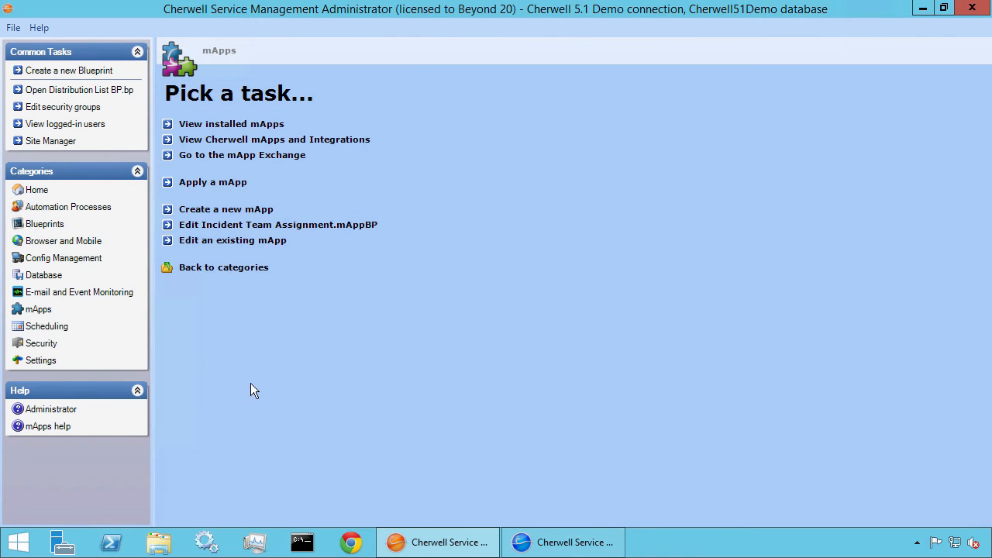
click(68, 279)
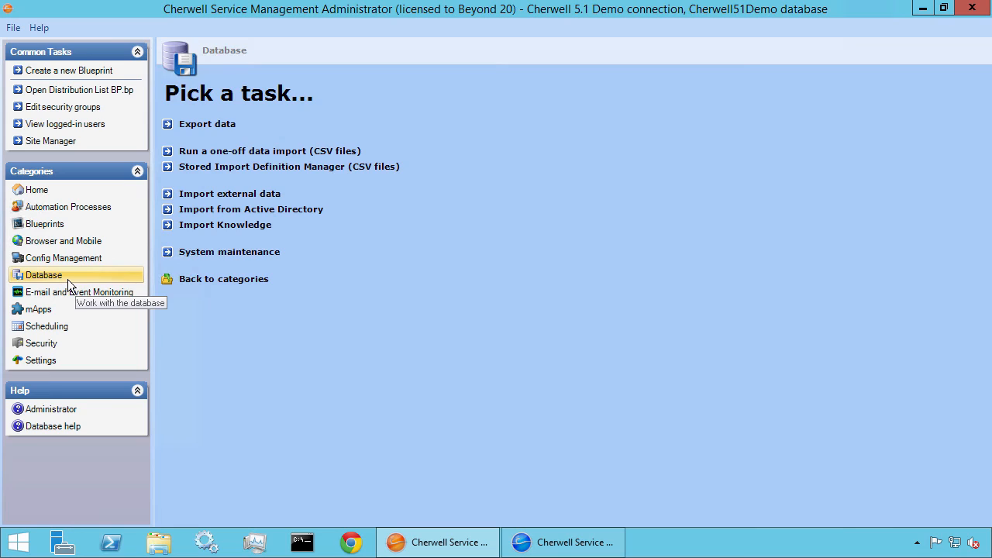